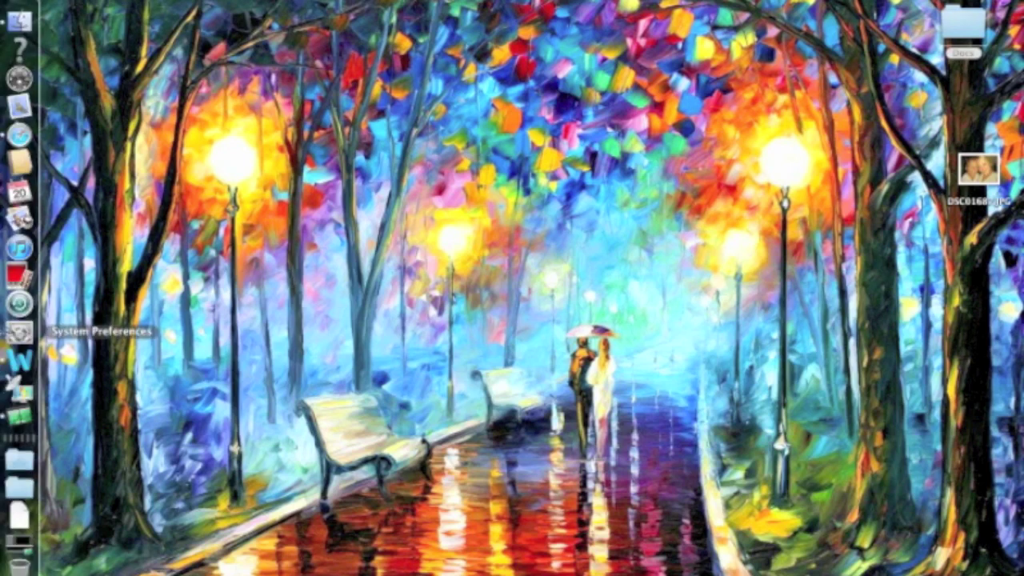
- Launch Picasa from the Applications stack in the Dock
left_click(18, 462)
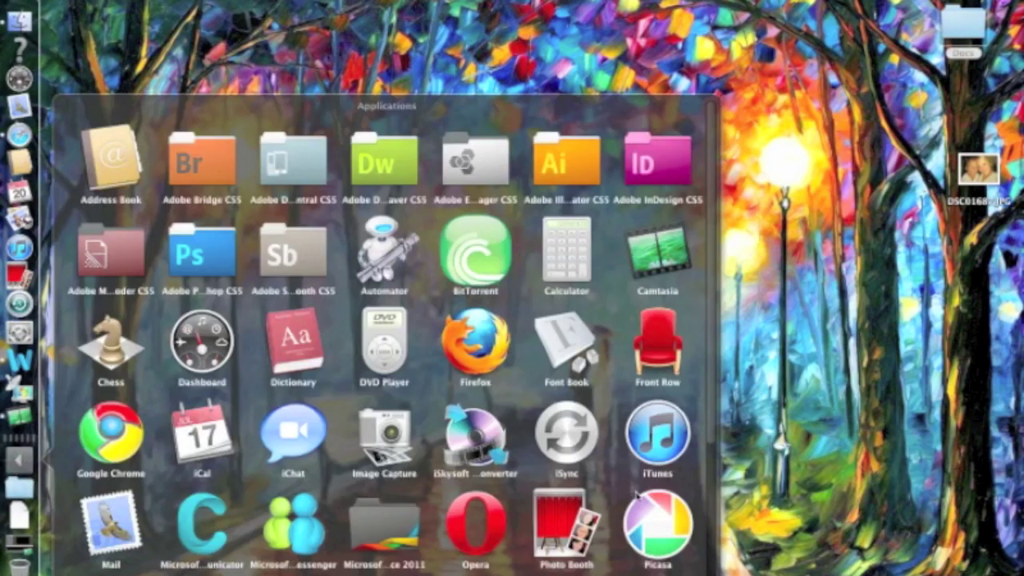
left_click(657, 528)
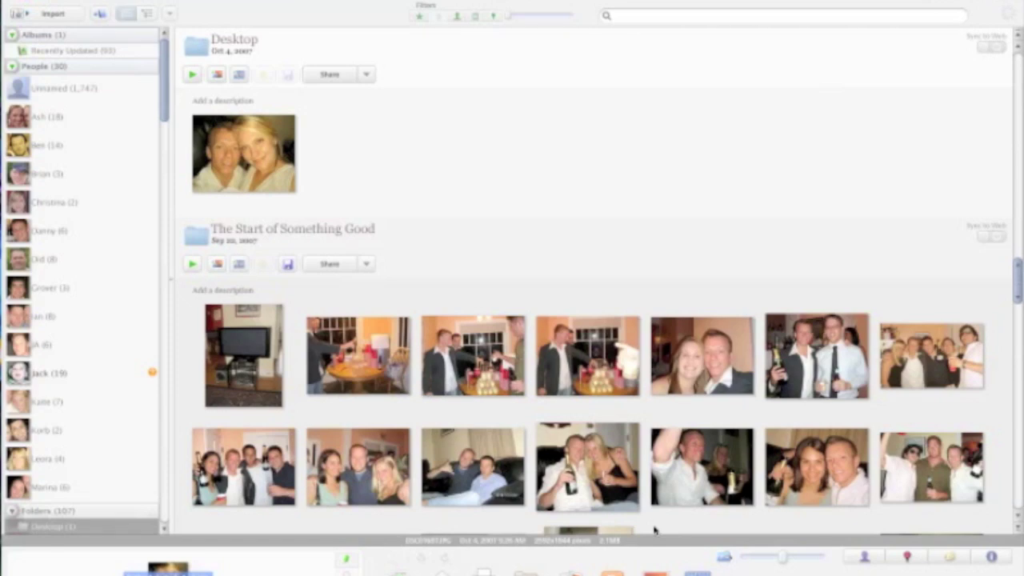
- Scroll through the library and open the second baby photo in the editor
scroll(660, 223, "down", 5)
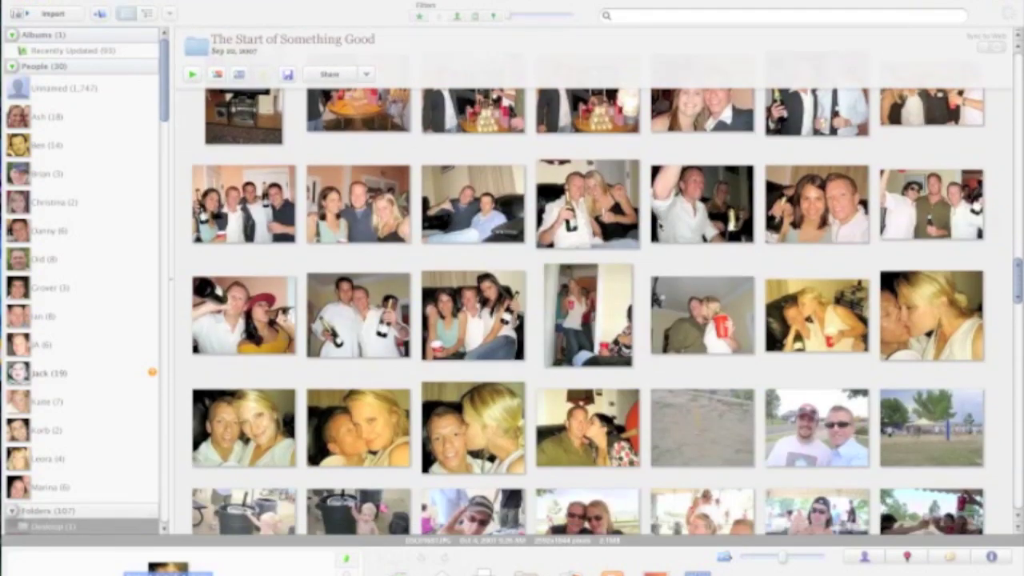
scroll(660, 224, "down", 3)
scroll(661, 224, "down", 6)
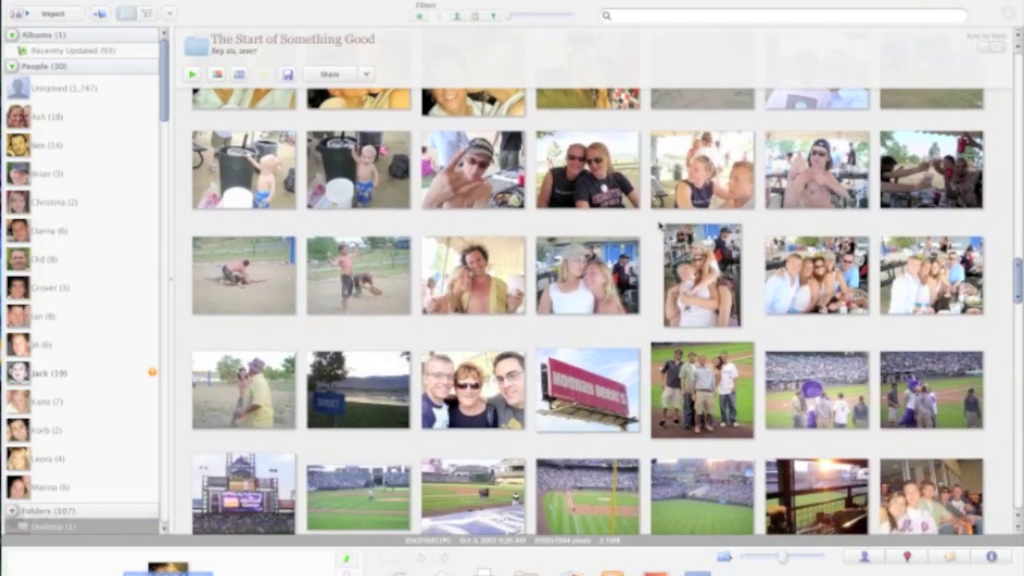
scroll(661, 227, "up", 3)
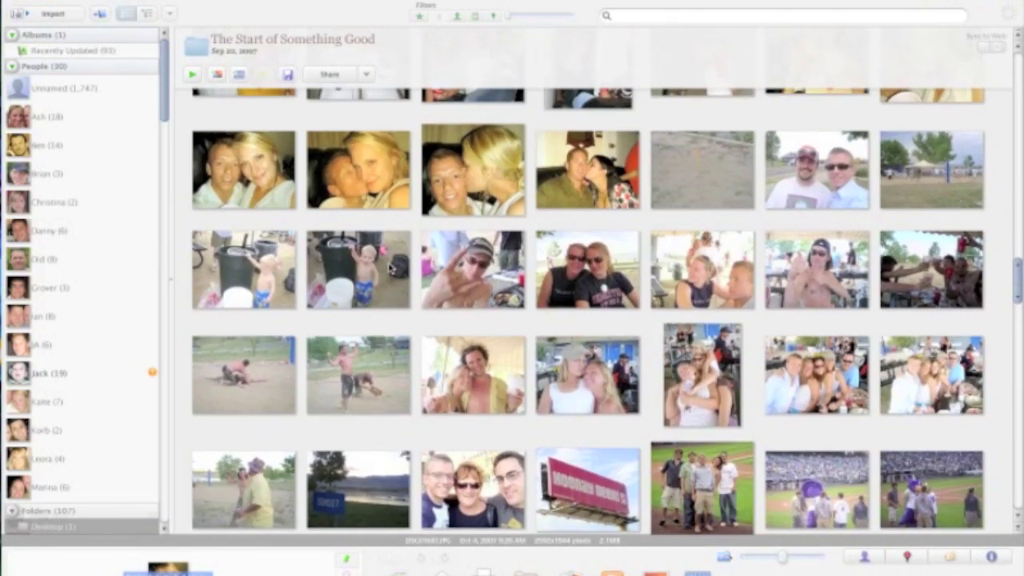
left_click(353, 271)
double_click(353, 272)
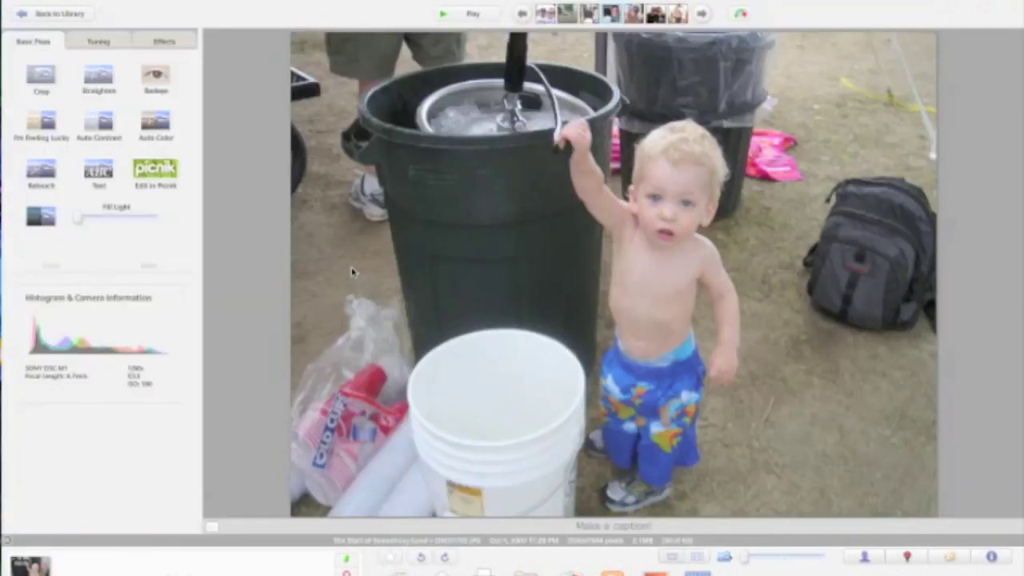
- Go back to the library and open the Desktop couple selfie for editing
left_click(84, 16)
scroll(429, 298, "up", 10)
scroll(429, 297, "up", 5)
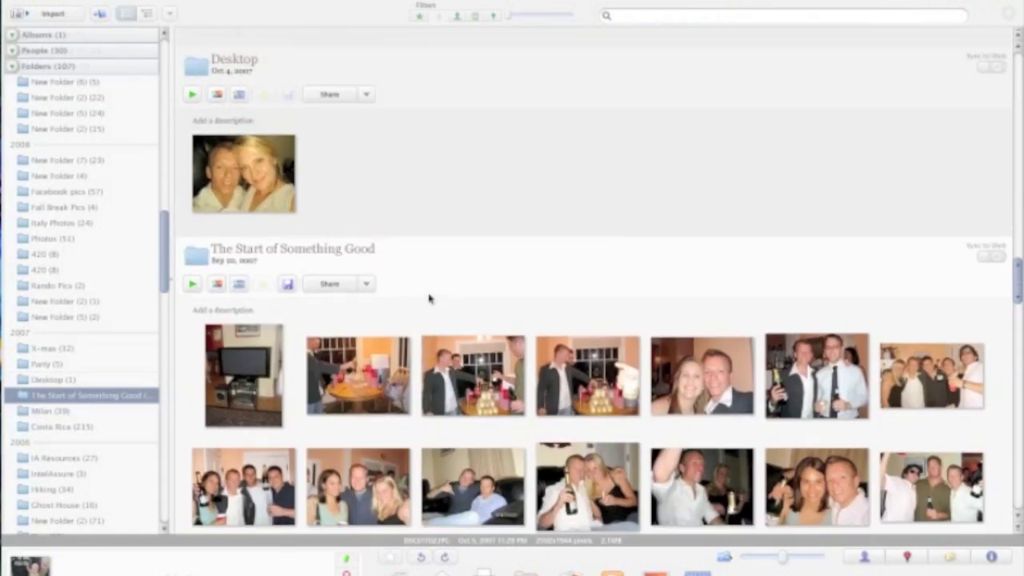
double_click(282, 214)
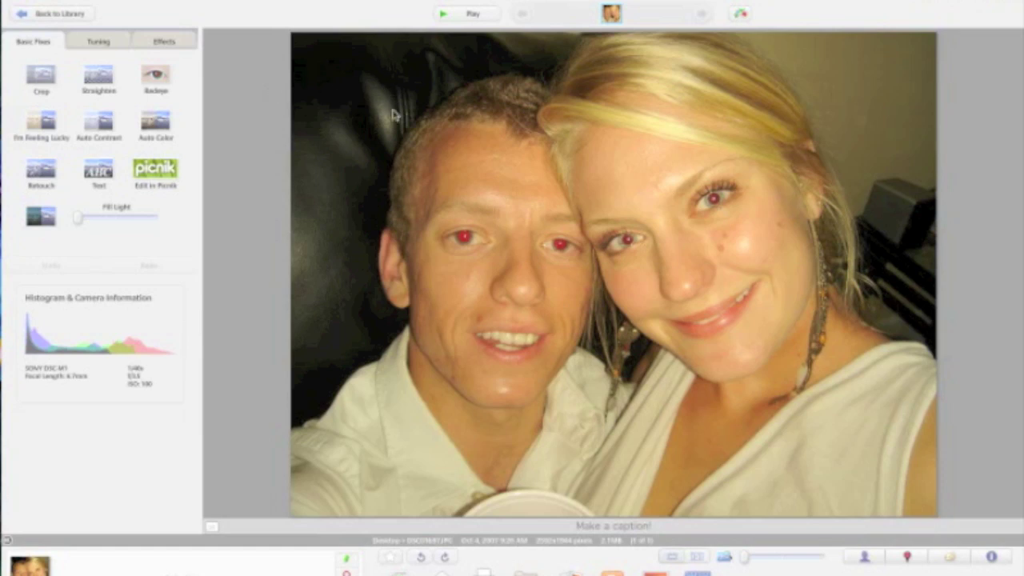
- Auto-fix the selfie's lighting and colour with I'm Feeling Lucky
left_click(35, 120)
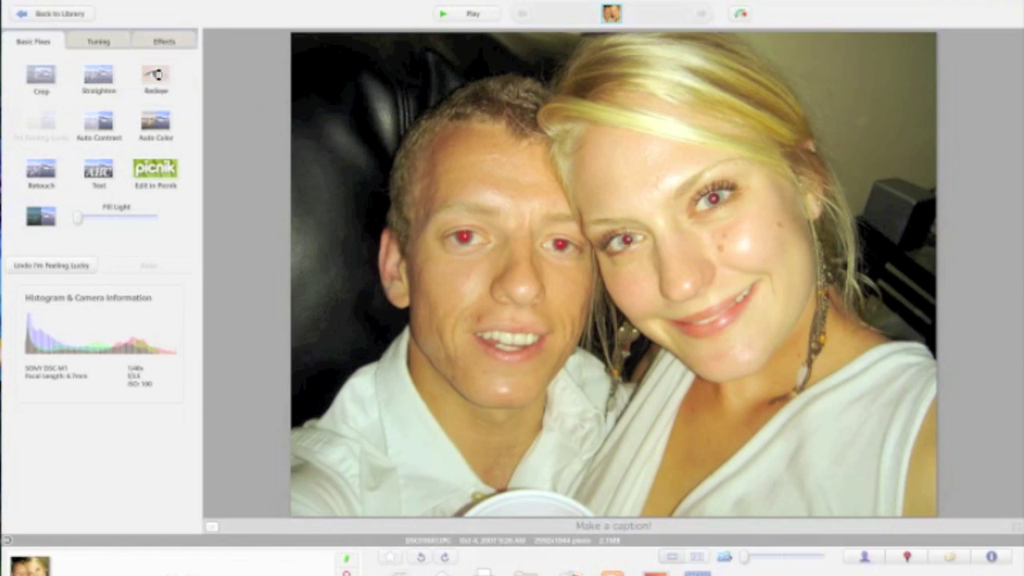
- Remove red-eye from the man's eyes and both of the woman's eyes
left_click(156, 76)
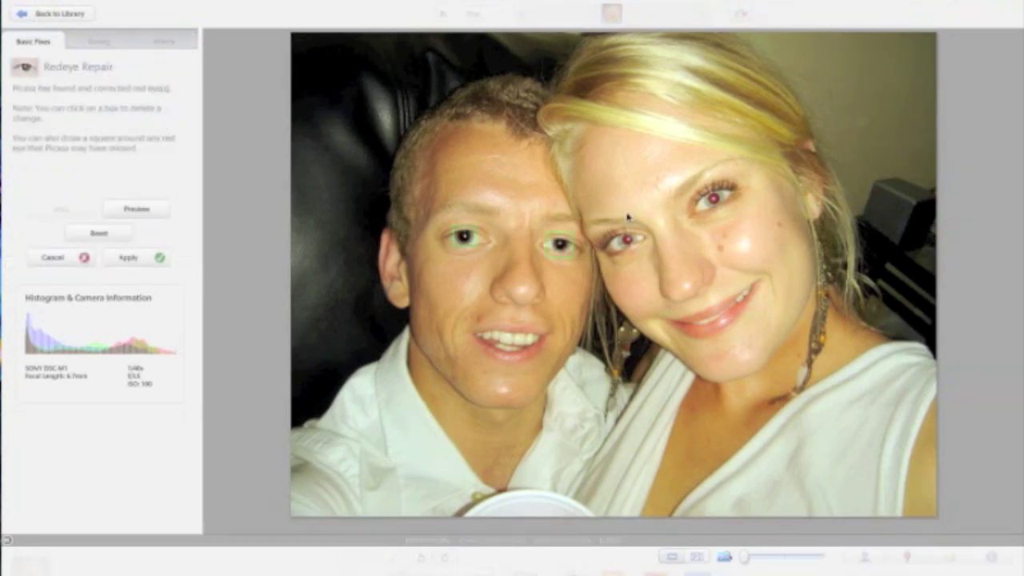
left_click_drag(610, 229, 643, 254)
left_click_drag(698, 190, 739, 218)
left_click(144, 263)
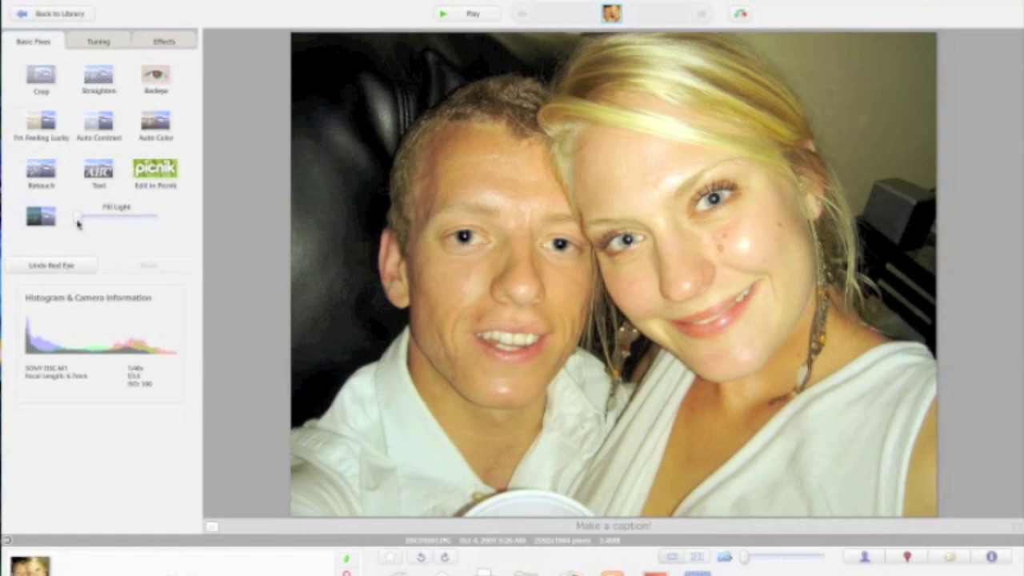
- Add a modest Fill Light boost and zoom in on the couple's faces
left_click_drag(78, 224, 103, 222)
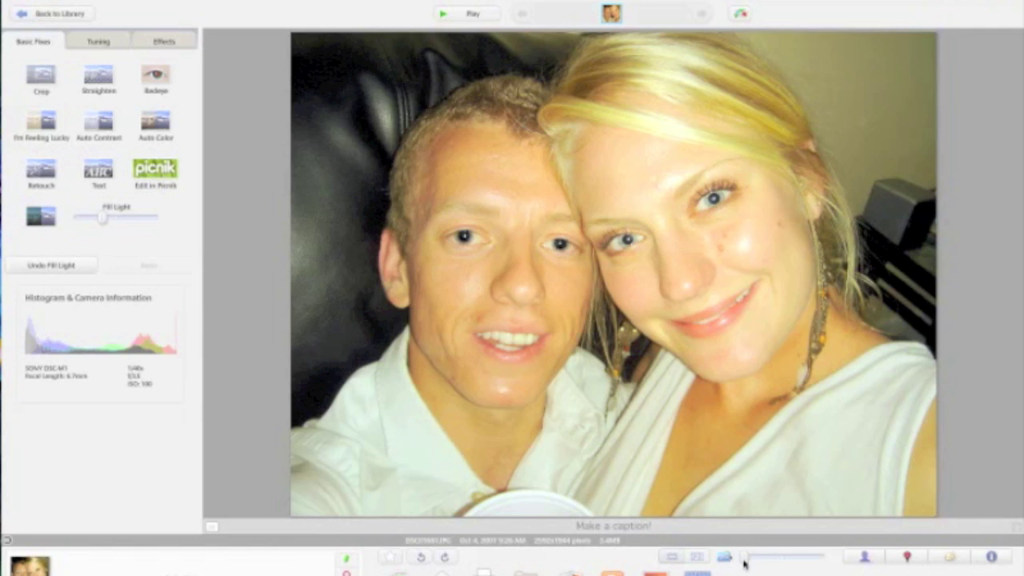
left_click_drag(743, 554, 765, 555)
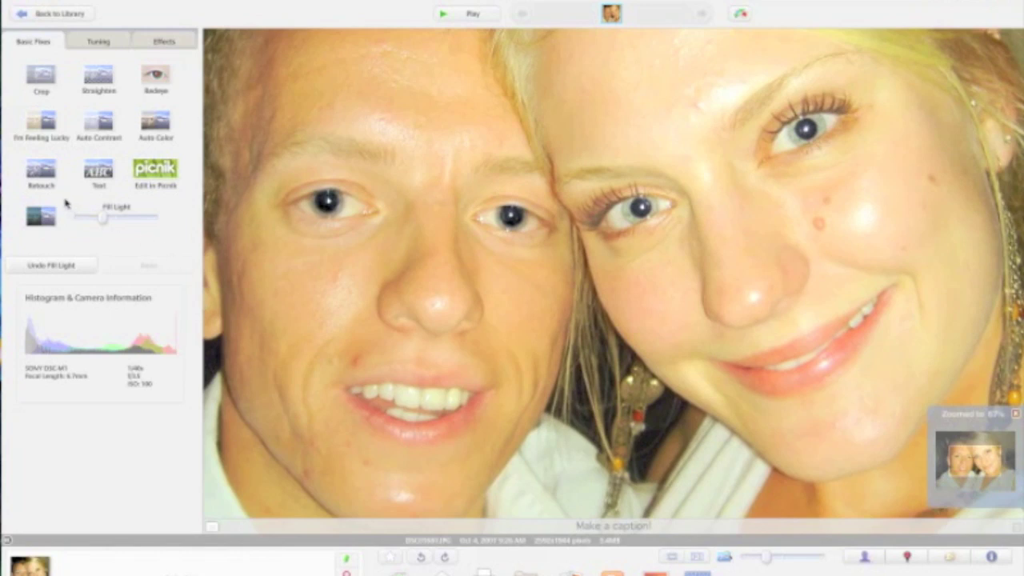
- Retouch the red blemish above the man's lip, then zoom back out
left_click(44, 172)
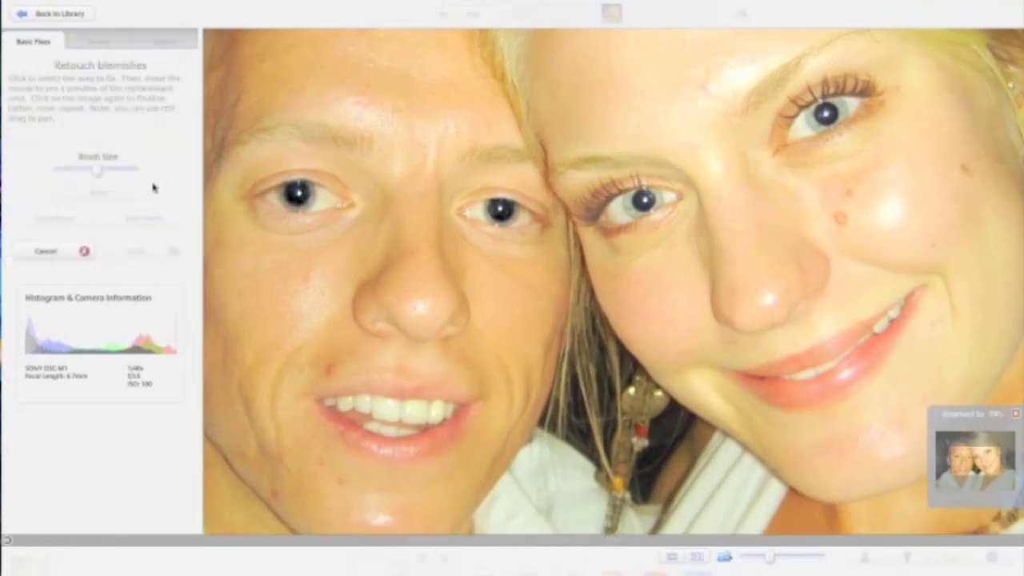
left_click(330, 369)
left_click(344, 353)
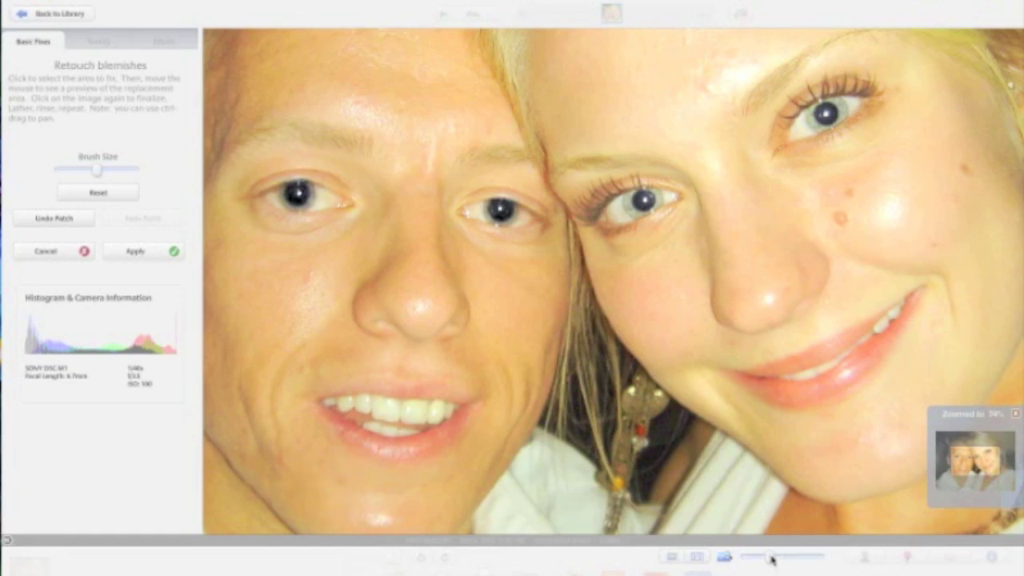
left_click_drag(768, 557, 737, 559)
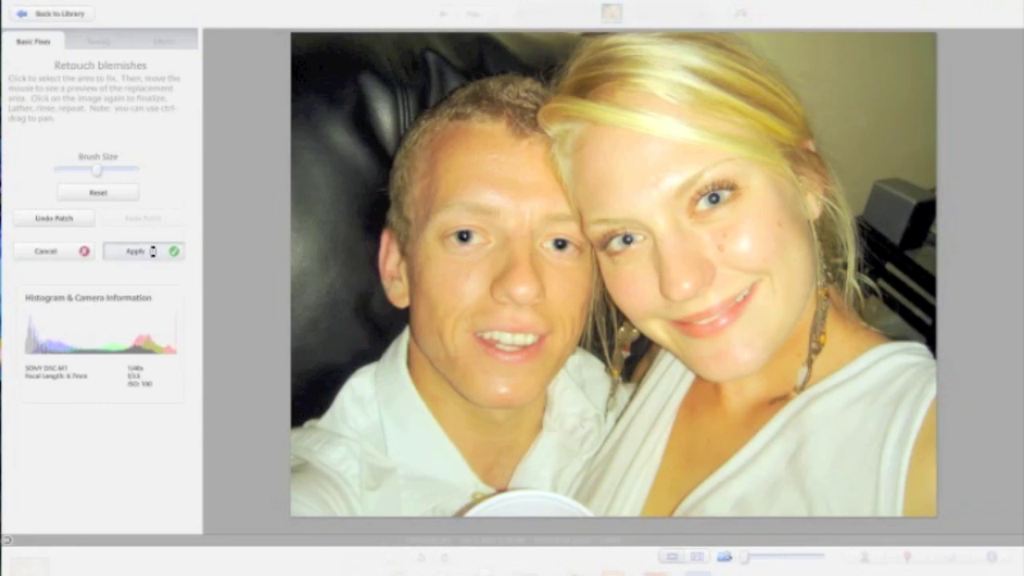
- Keep the retouch, then warm the Color Temperature and slightly raise Shadows
left_click(151, 251)
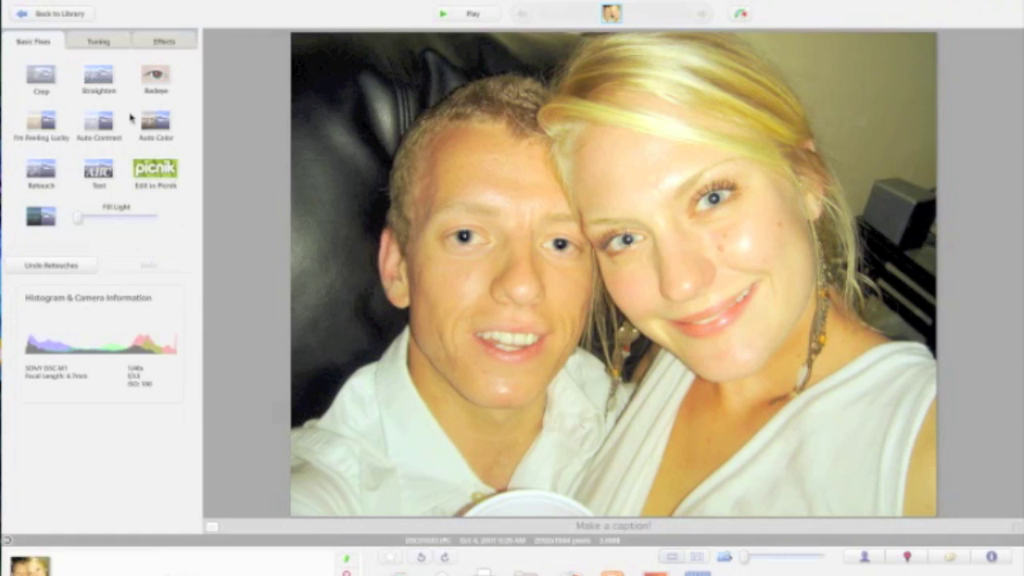
left_click(114, 41)
left_click_drag(100, 202, 133, 203)
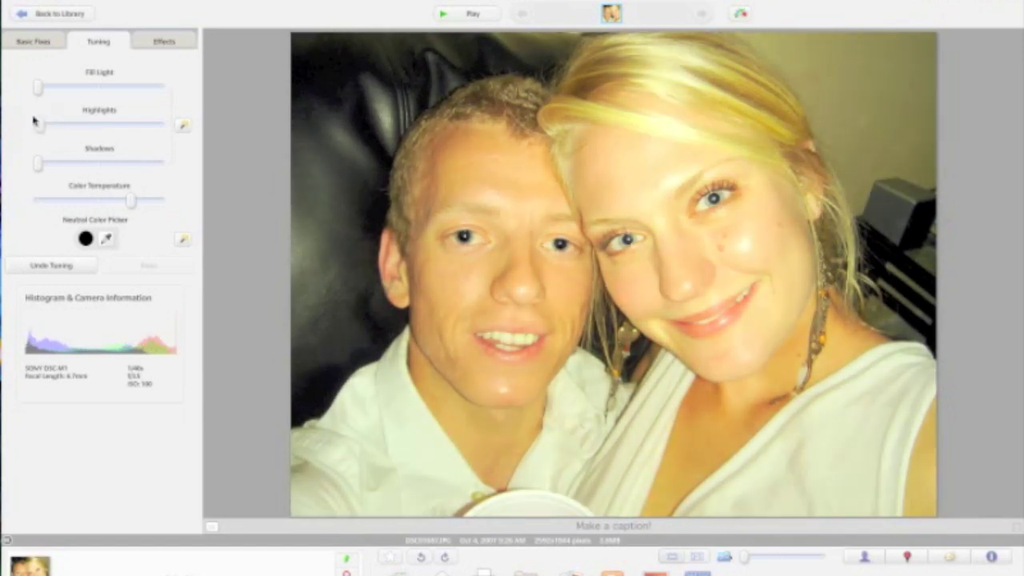
mouse_move(36, 163)
left_mouse_down()
mouse_move(96, 164)
mouse_move(5, 166)
mouse_move(50, 166)
left_mouse_up()
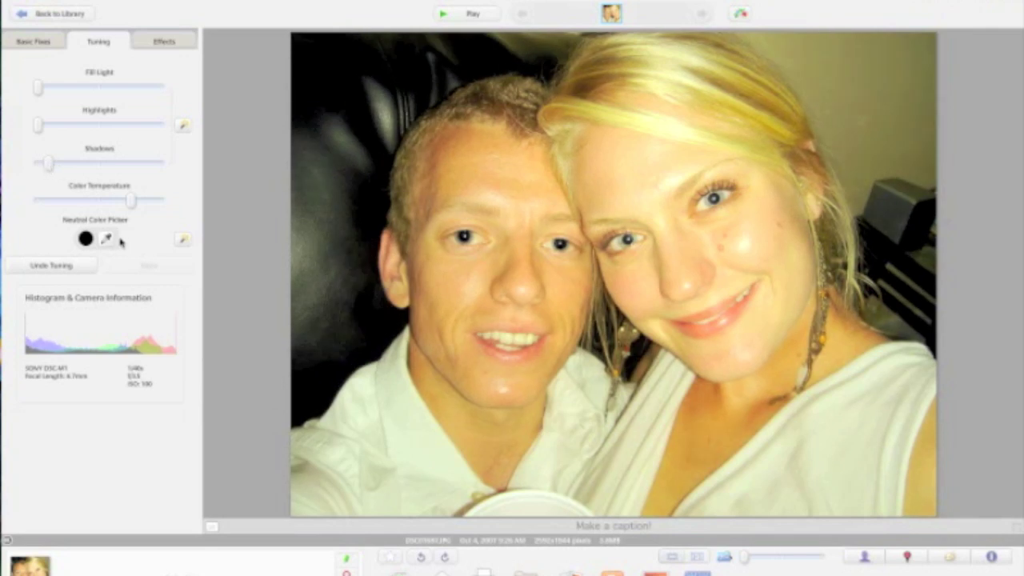
left_click(162, 42)
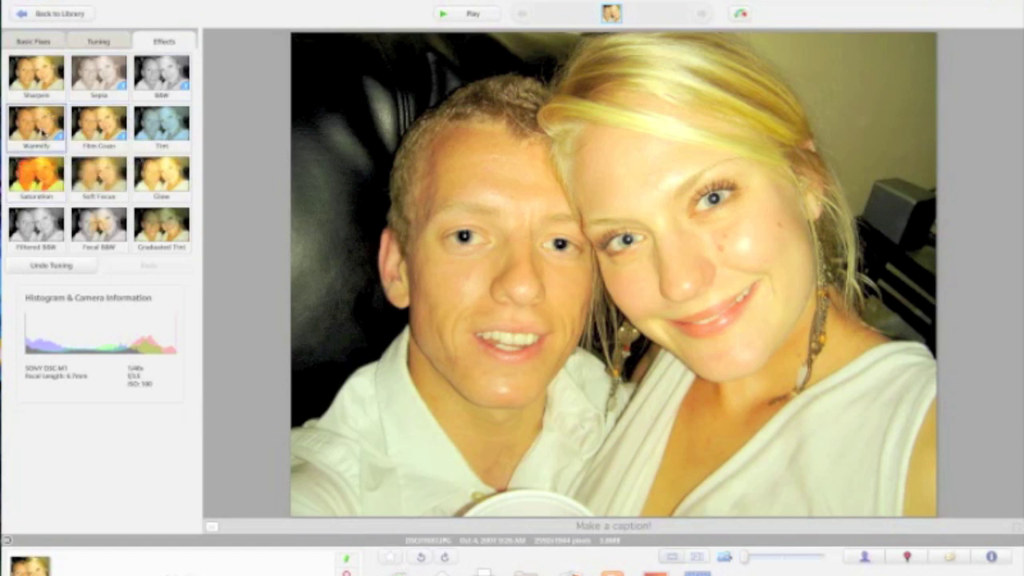
- Apply the Warmify effect and discard a trial maximum Sharpen
left_click(43, 133)
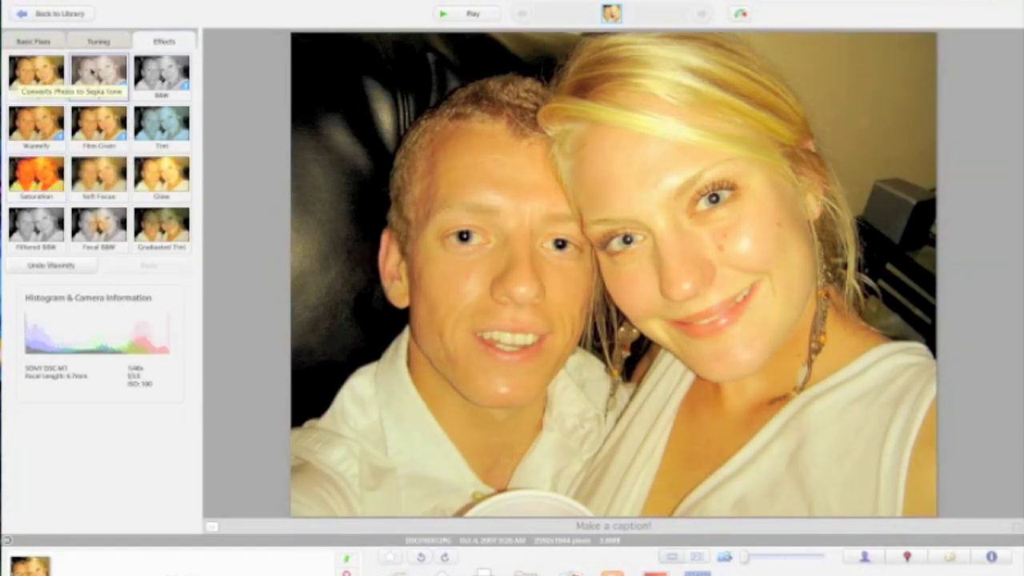
left_click(45, 83)
left_click_drag(48, 87, 178, 101)
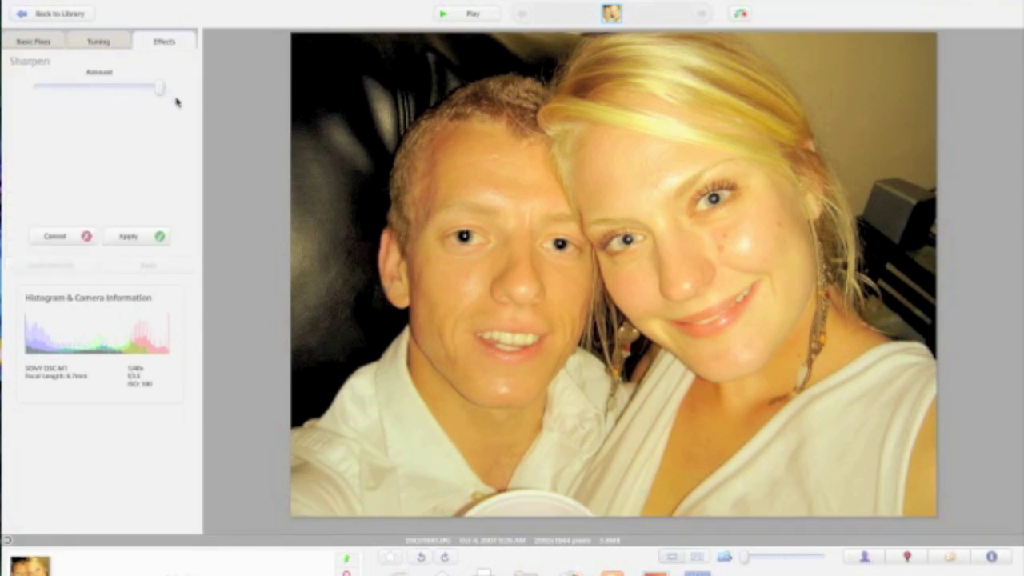
left_click(57, 242)
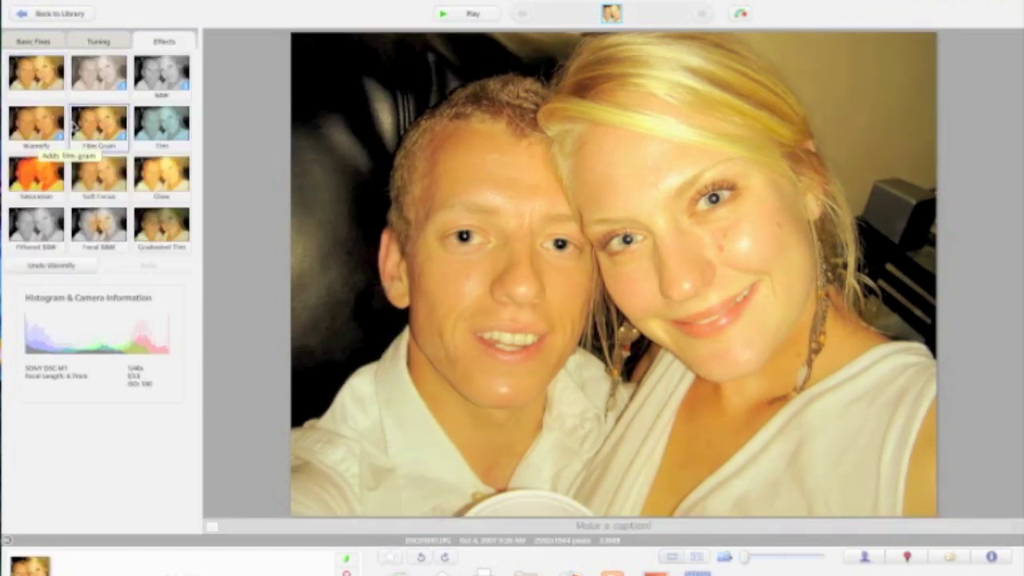
left_click(36, 40)
- Crop the selfie to a manual rectangle tight around the couple's faces
left_click(41, 76)
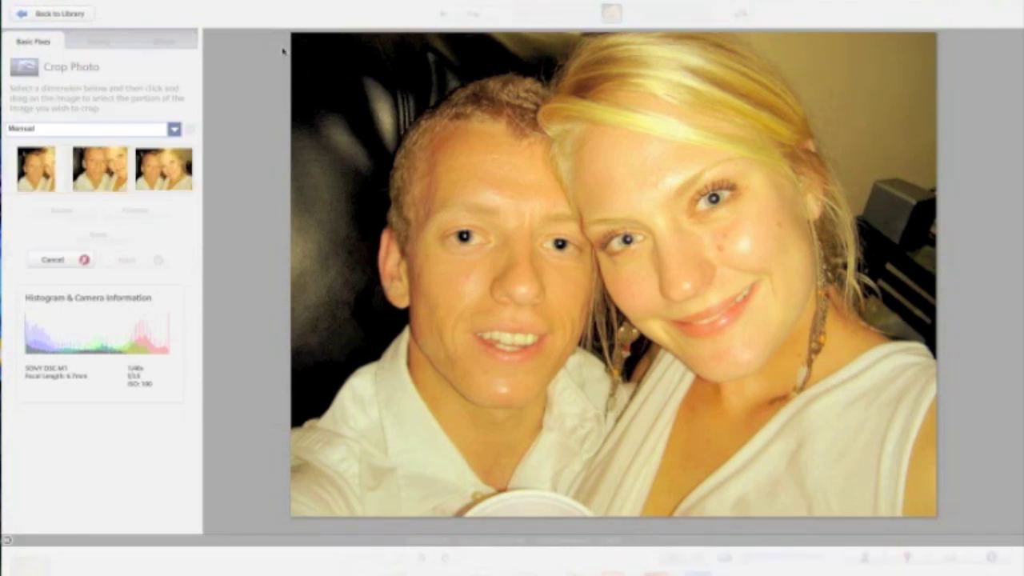
left_click_drag(328, 41, 885, 432)
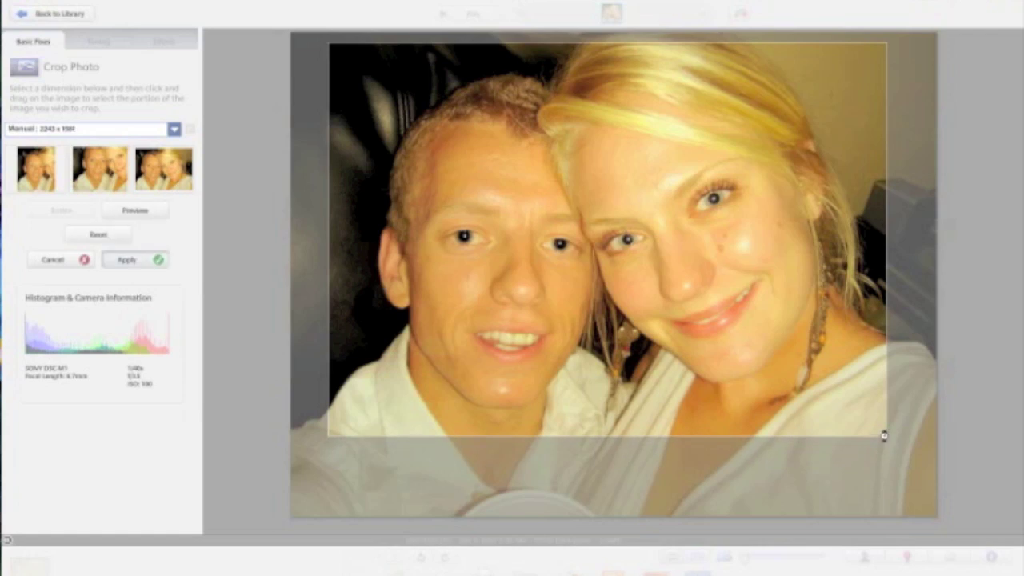
key("Return")
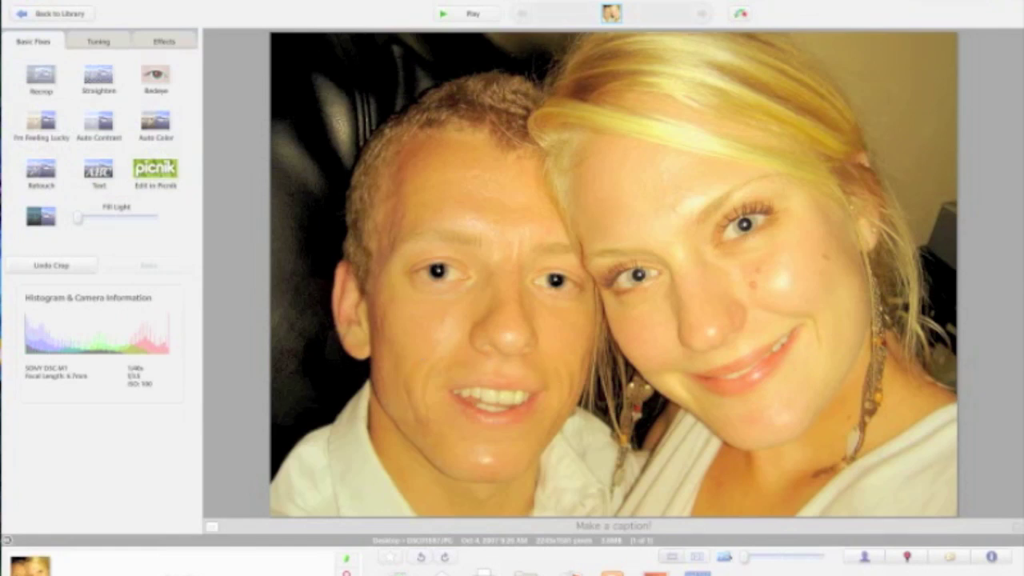
- Save the edited selfie to disk and go back to the library
left_click(95, 3)
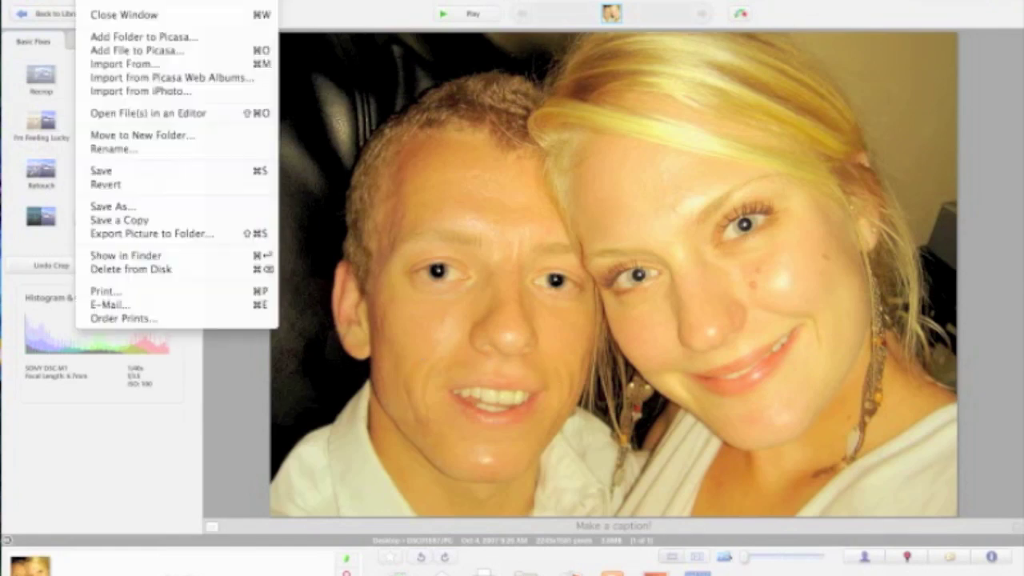
left_click(124, 172)
left_click(625, 184)
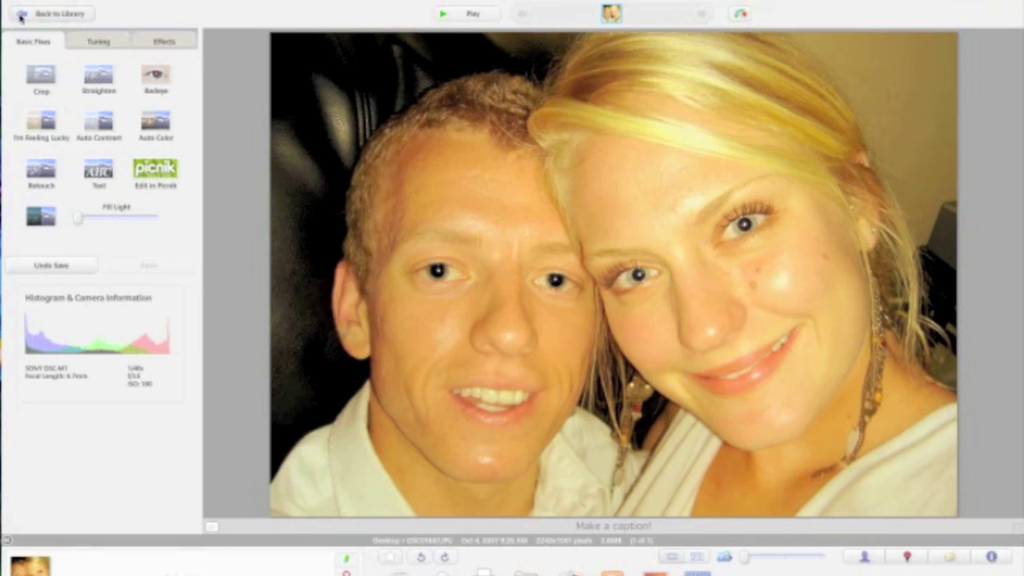
left_click(39, 10)
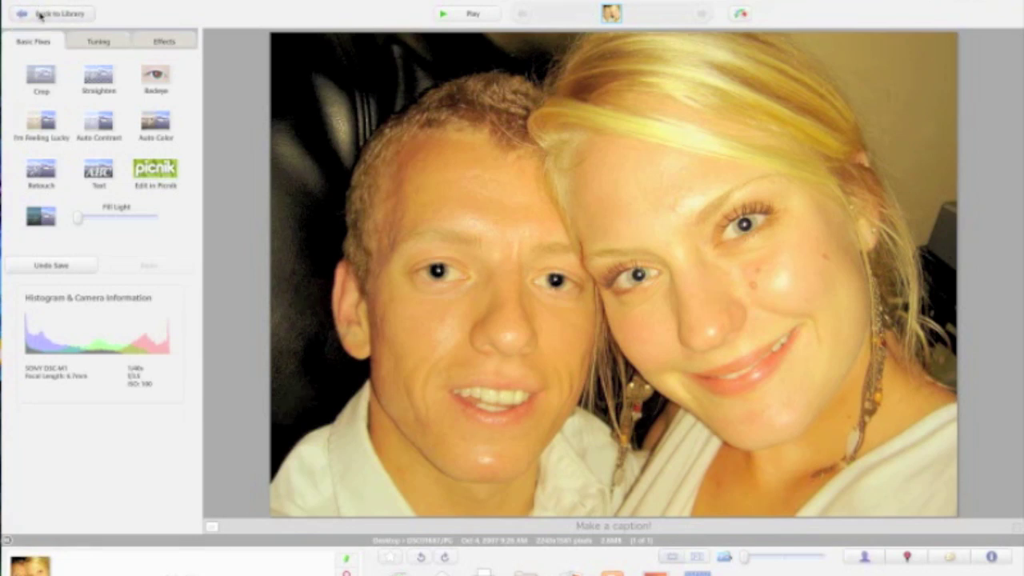